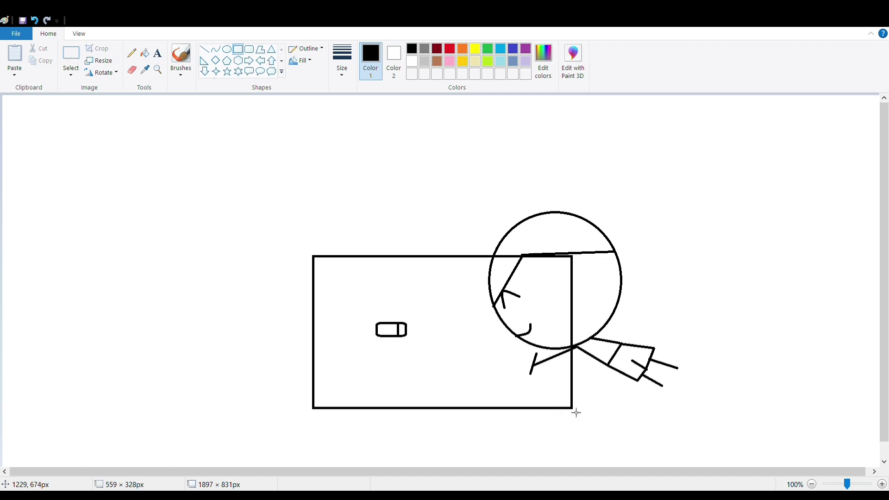
drag(443, 264, 452, 254)
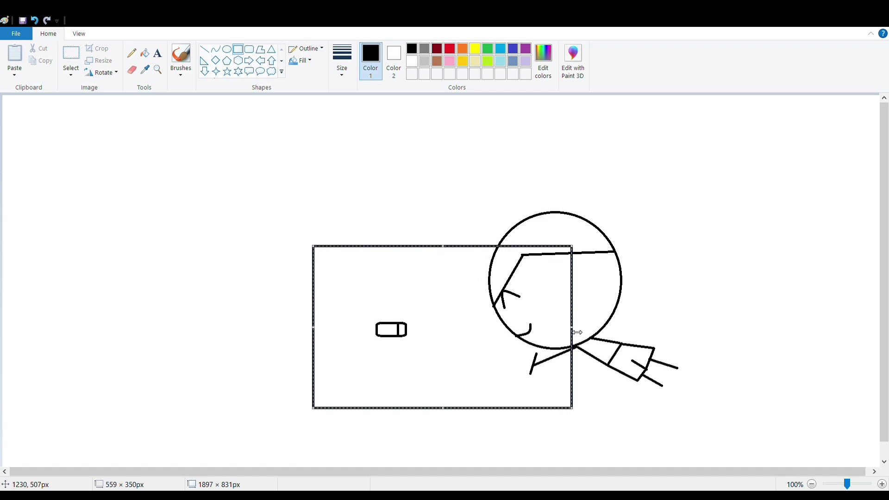
drag(577, 333, 478, 318)
key(Delete)
Step: Draw the paper's outline with straight lines, stopping the edges where they meet the large character's head and body
click(204, 49)
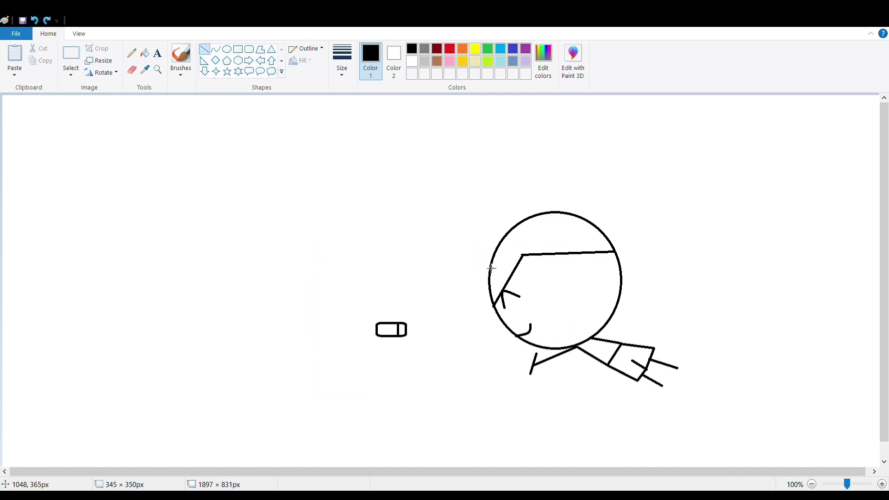
drag(493, 255, 341, 256)
drag(347, 421, 340, 256)
drag(598, 422, 348, 421)
drag(601, 364, 599, 431)
Step: Draw the character's outstretched arm and a paint box of about 142 × 91 px at its end, with an inner strip divided into six cells
mouse_move(605, 338)
mouse_down()
mouse_move(607, 323)
mouse_move(650, 331)
mouse_move(645, 317)
mouse_move(695, 331)
mouse_move(697, 288)
mouse_move(702, 310)
mouse_up()
click(238, 49)
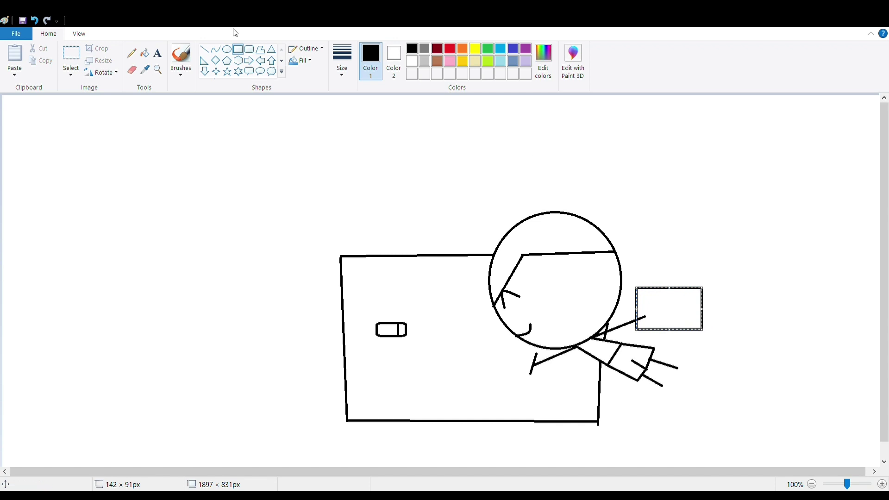
click(606, 325)
mouse_move(643, 295)
mouse_down()
mouse_move(696, 309)
mouse_move(654, 309)
mouse_move(681, 308)
mouse_move(678, 297)
mouse_move(686, 296)
mouse_up()
click(205, 49)
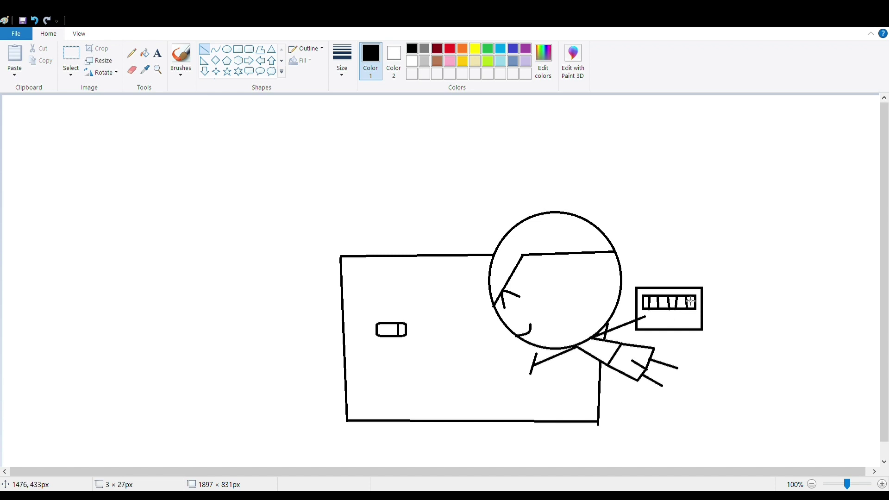
click(227, 49)
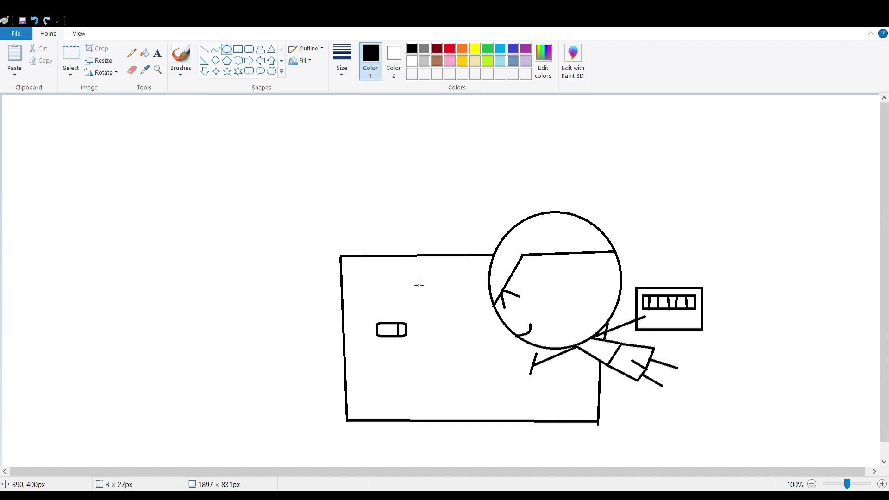
drag(414, 281, 483, 346)
key(ctrl+z)
Step: Brush a smiling child freehand on the paper, with a round shape around the character's hand and a small pointed outline in the paper's upper-left corner
click(181, 56)
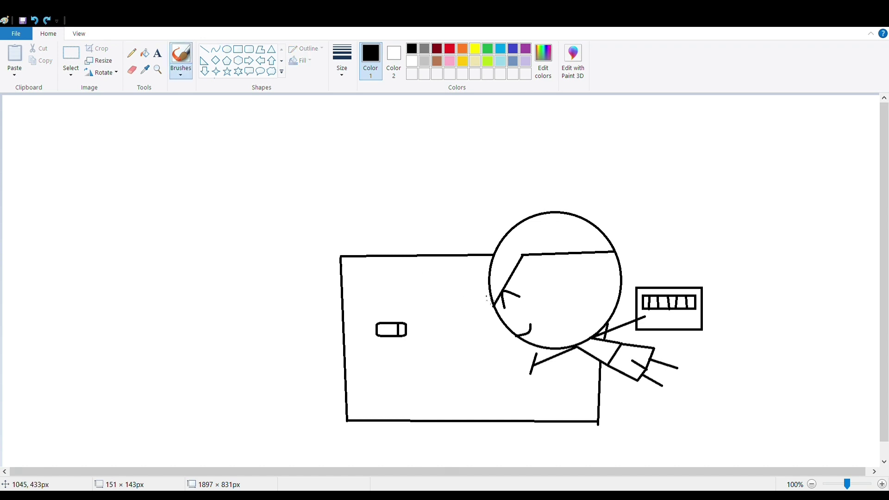
mouse_move(486, 295)
mouse_down()
mouse_move(462, 301)
mouse_move(472, 361)
mouse_up()
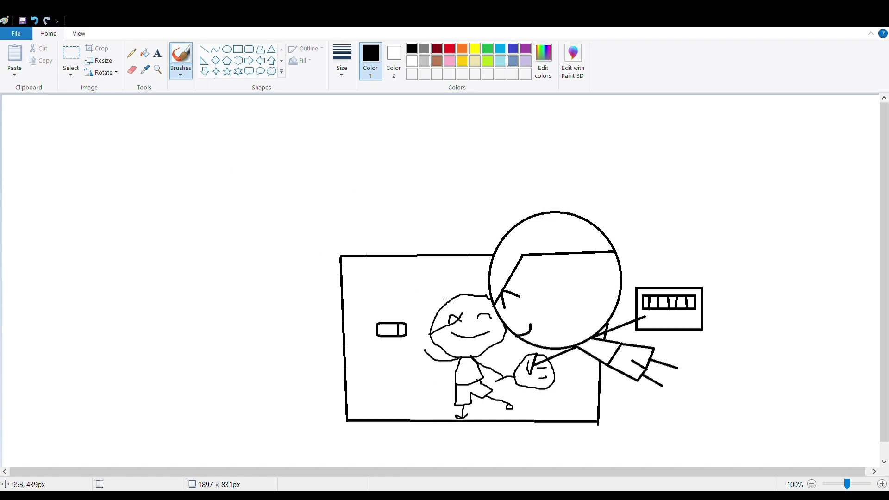
key(ctrl+z)
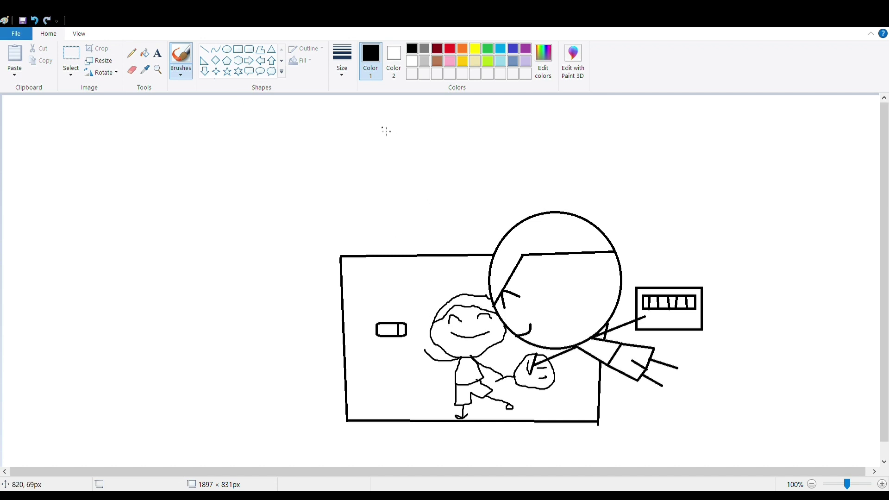
mouse_move(362, 292)
mouse_down()
mouse_move(397, 278)
mouse_move(356, 300)
mouse_up()
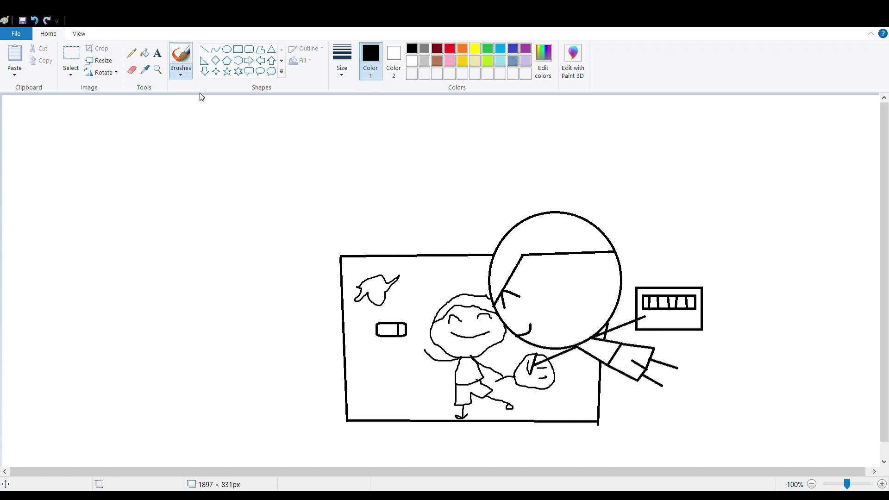
Step: Paint parts of the paper's background turquoise with broad, textured brush strokes around the child
click(500, 48)
mouse_move(399, 399)
mouse_down()
mouse_move(403, 407)
mouse_move(394, 403)
mouse_move(423, 378)
mouse_move(396, 397)
mouse_move(384, 387)
mouse_move(435, 398)
mouse_move(417, 409)
mouse_move(366, 366)
mouse_move(363, 389)
mouse_move(398, 354)
mouse_move(368, 340)
mouse_move(399, 309)
mouse_move(368, 350)
mouse_up()
click(34, 20)
click(181, 72)
click(185, 114)
mouse_move(414, 386)
mouse_down()
mouse_move(423, 341)
mouse_move(408, 316)
mouse_move(414, 281)
mouse_move(446, 288)
mouse_up()
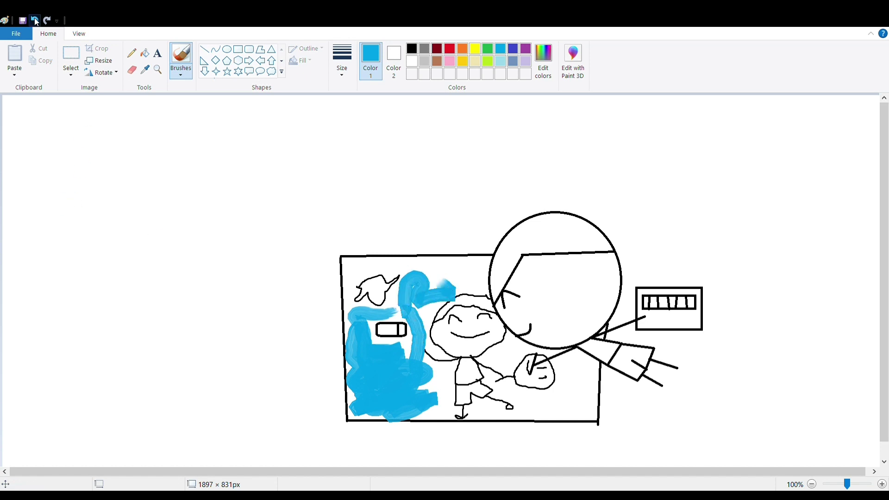
click(34, 20)
drag(363, 319, 416, 307)
mouse_move(447, 278)
mouse_down()
mouse_move(480, 284)
mouse_move(441, 278)
mouse_move(433, 323)
mouse_move(407, 355)
mouse_move(382, 361)
mouse_move(449, 393)
mouse_move(420, 402)
mouse_move(452, 390)
mouse_up()
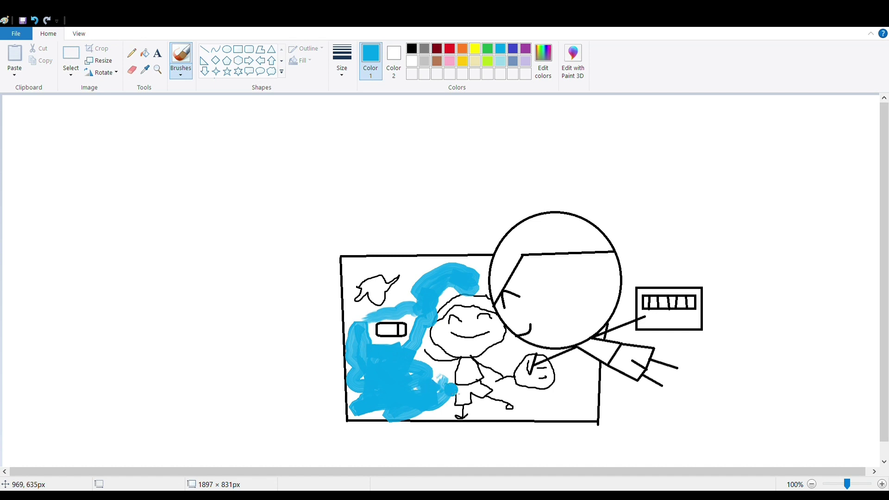
mouse_move(532, 410)
mouse_down()
mouse_move(586, 377)
mouse_move(551, 394)
mouse_move(560, 419)
mouse_move(523, 411)
mouse_up()
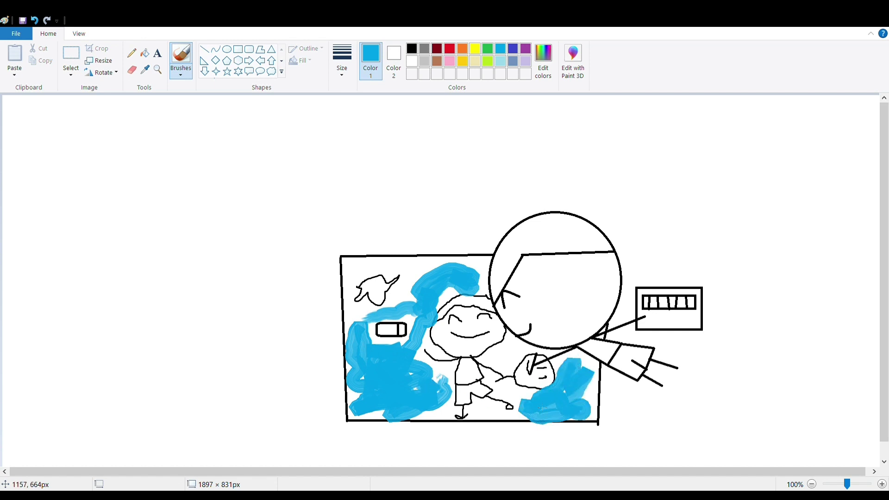
Step: Paint the drawn child's hair black, finishing the spot beside the large head with a finer brush
click(412, 48)
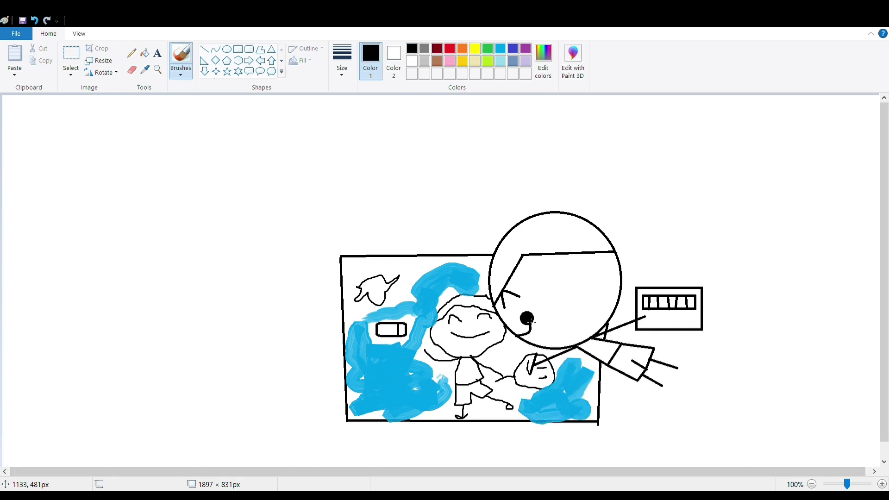
mouse_move(484, 303)
mouse_down()
mouse_move(460, 299)
mouse_move(434, 315)
mouse_move(482, 304)
mouse_up()
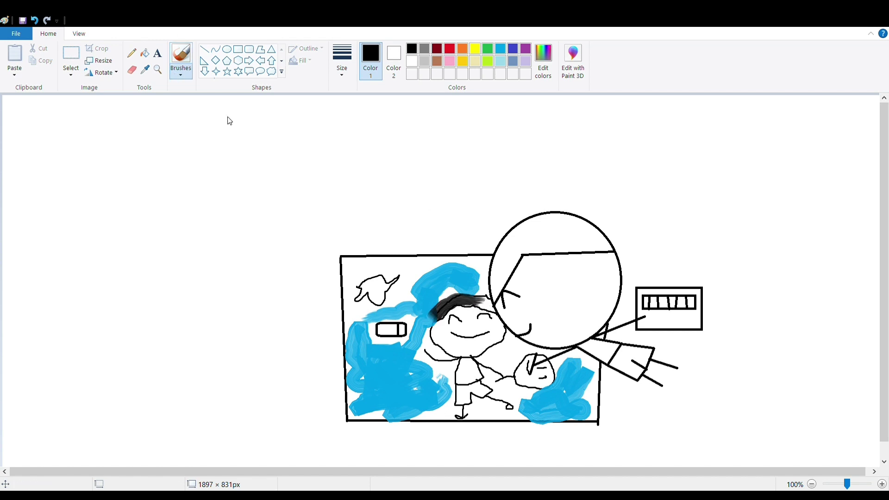
click(180, 74)
click(205, 95)
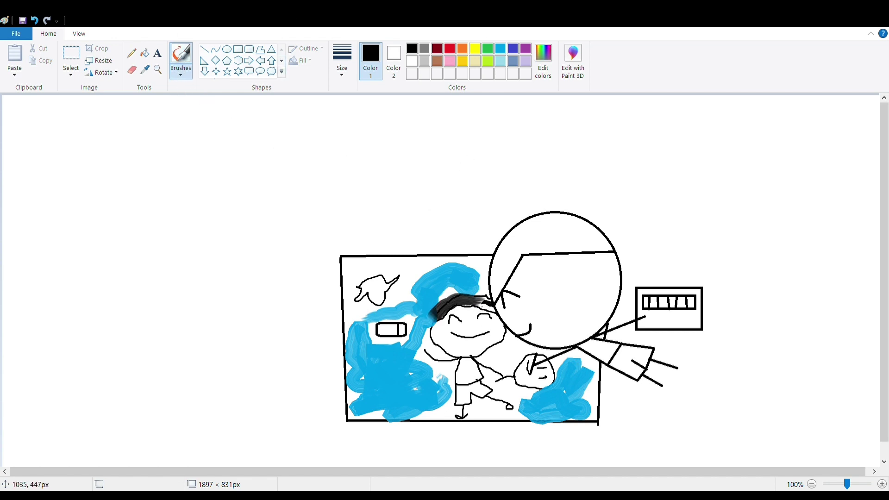
Step: Paint the drawn child's shirt red
click(449, 48)
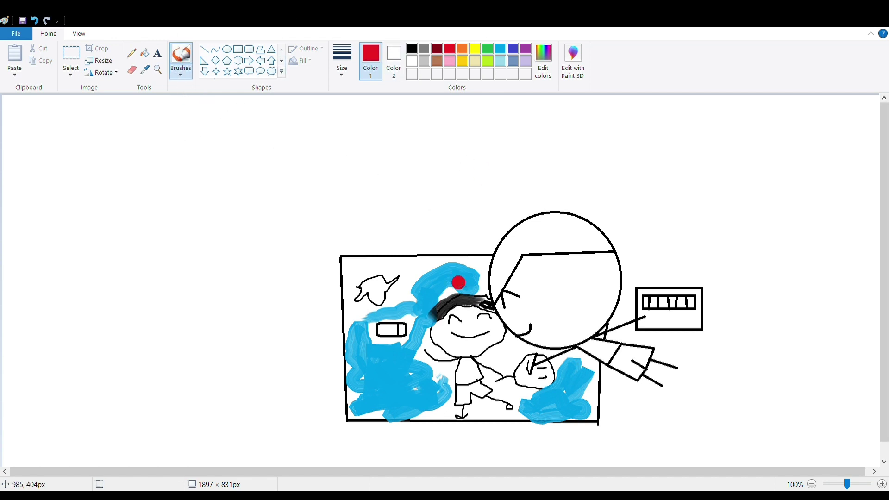
click(466, 367)
mouse_move(466, 367)
mouse_down()
mouse_move(465, 377)
mouse_move(475, 368)
mouse_move(463, 365)
mouse_up()
Step: Paint the child's shorts indigo and the small shape in the paper's corner lavender
click(512, 48)
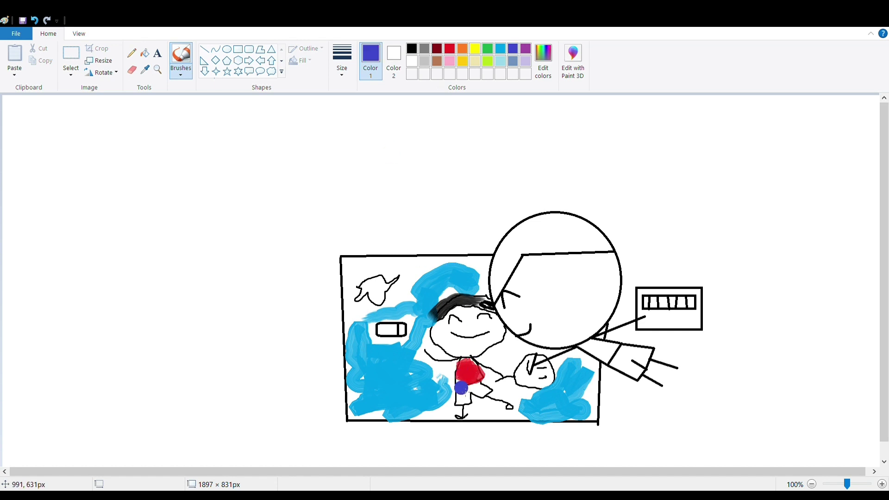
mouse_move(461, 403)
mouse_down()
mouse_move(466, 392)
mouse_move(458, 392)
mouse_move(471, 390)
mouse_up()
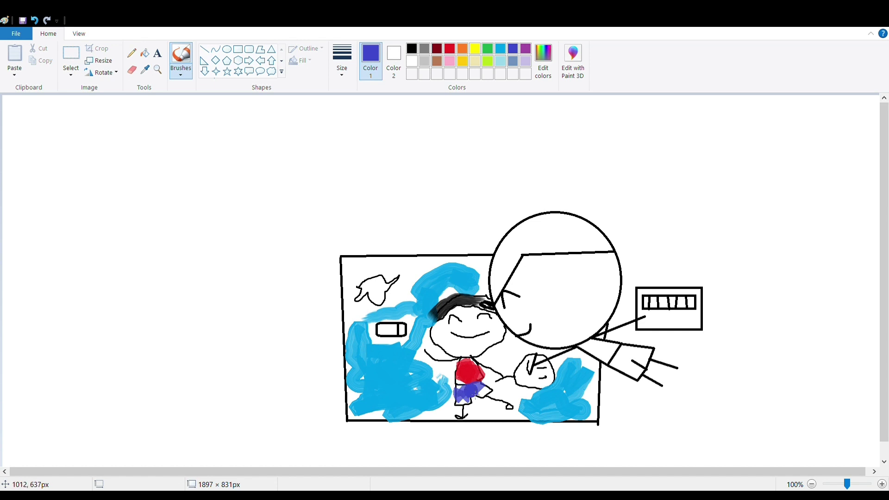
click(526, 61)
mouse_move(366, 289)
mouse_down()
mouse_move(380, 292)
mouse_move(391, 277)
mouse_up()
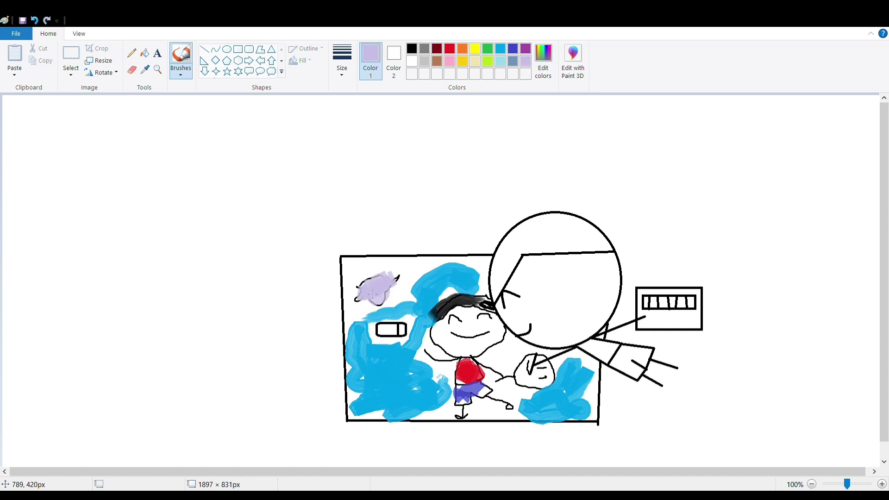
Step: Fill the large character's hair with black and the face with light yellow
click(411, 48)
click(145, 53)
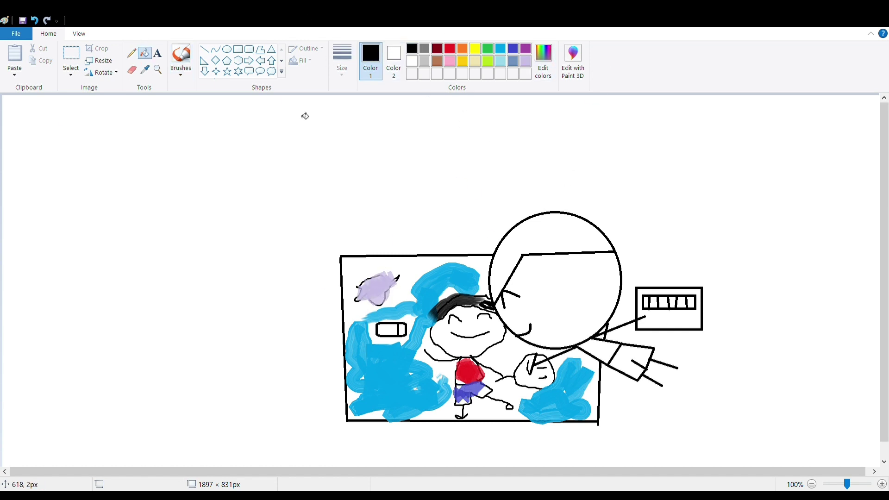
click(560, 241)
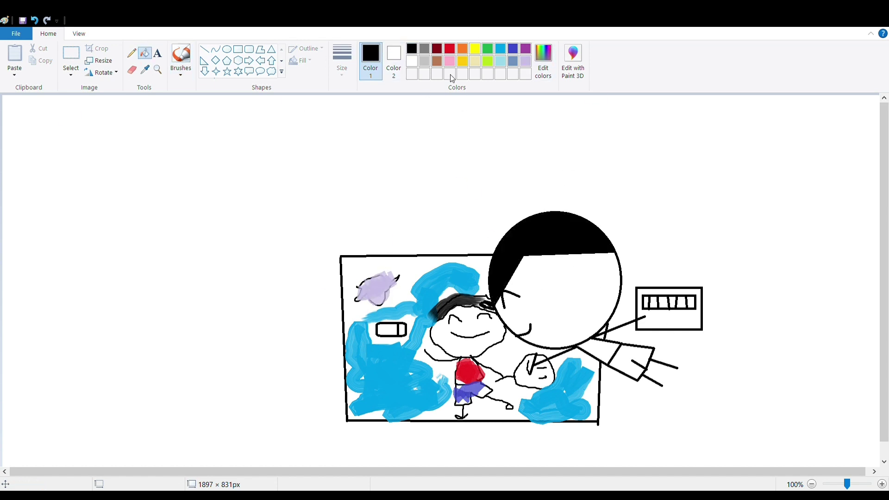
click(478, 62)
click(556, 296)
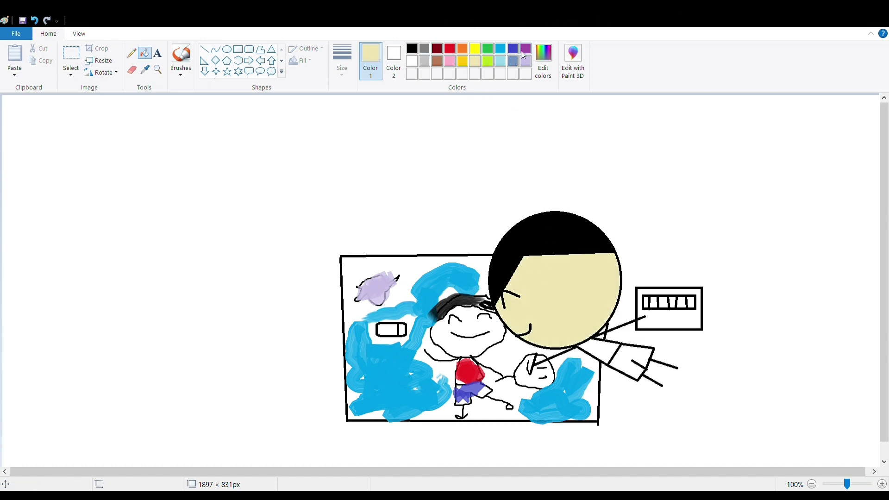
Step: Fill the large character's shirt with indigo and the trousers with light turquoise
click(487, 48)
click(514, 49)
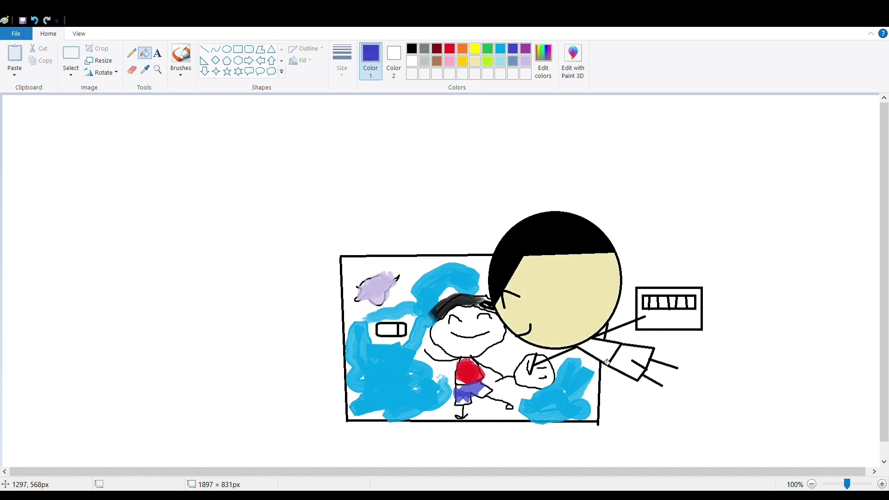
click(601, 356)
click(632, 354)
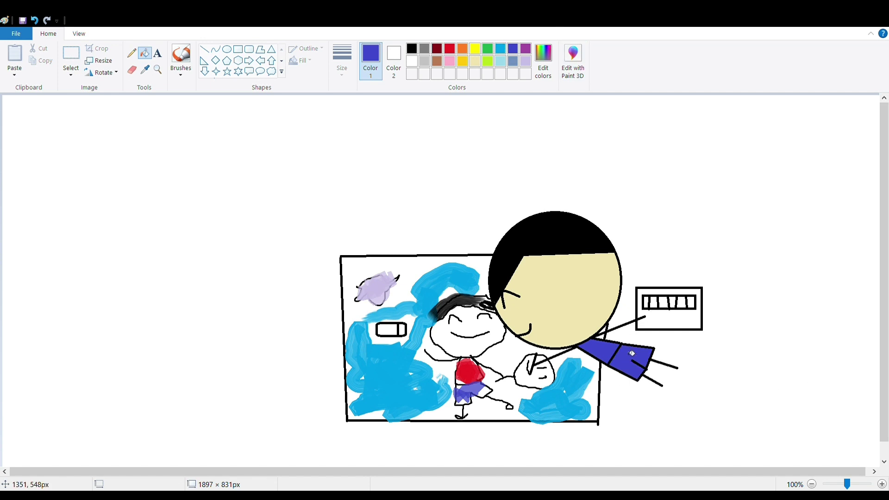
click(501, 62)
click(625, 363)
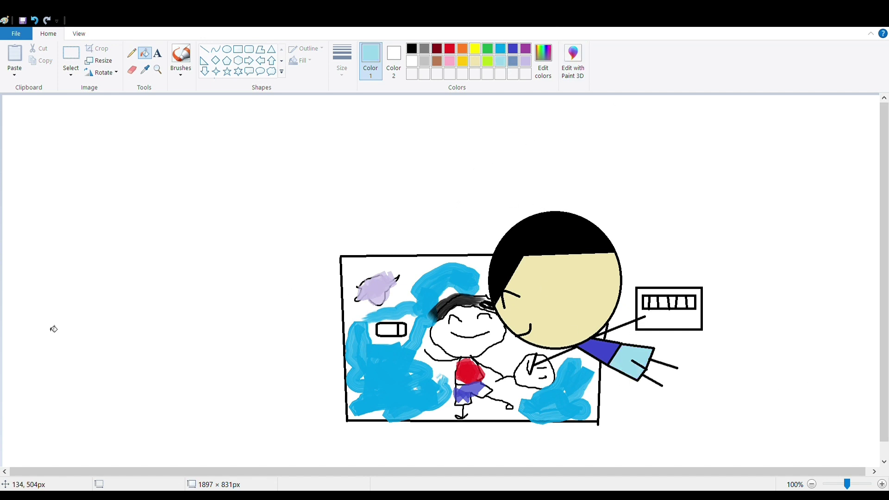
Step: Fill the paint box's six cells with red, orange, yellow, green, lime and light turquoise, and its case with indigo
click(450, 48)
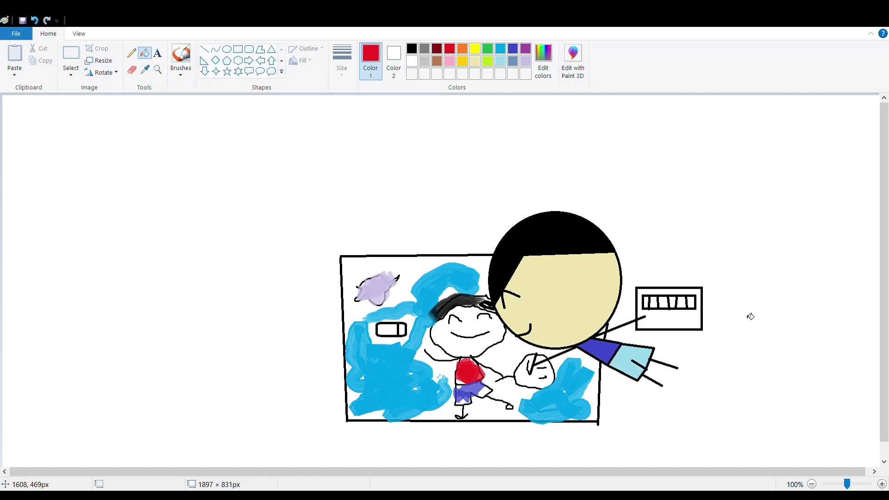
click(463, 50)
click(654, 303)
click(475, 49)
click(487, 49)
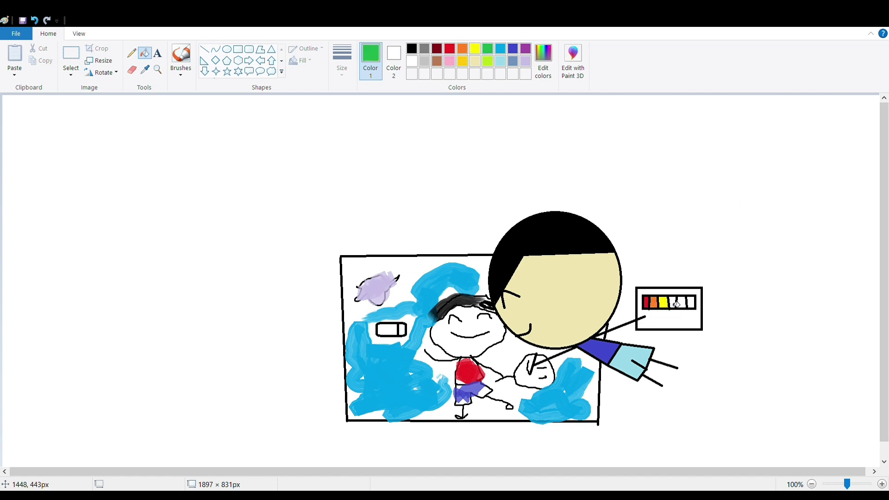
click(489, 62)
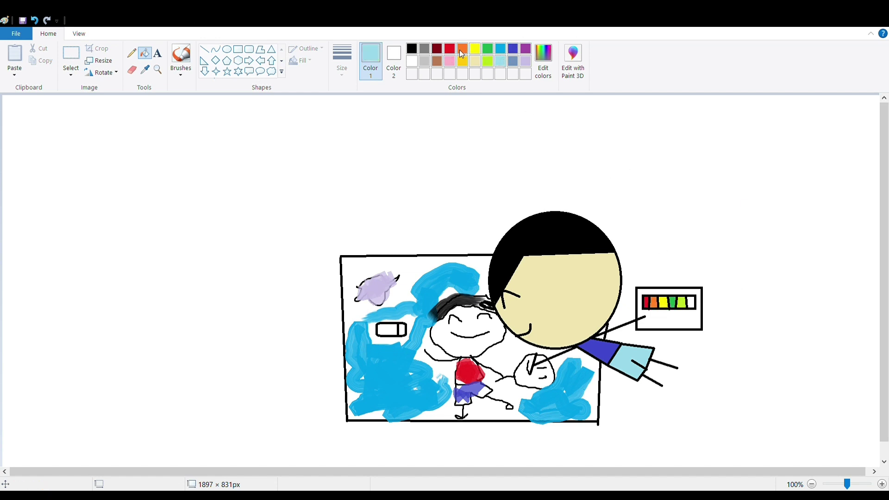
click(516, 49)
click(660, 324)
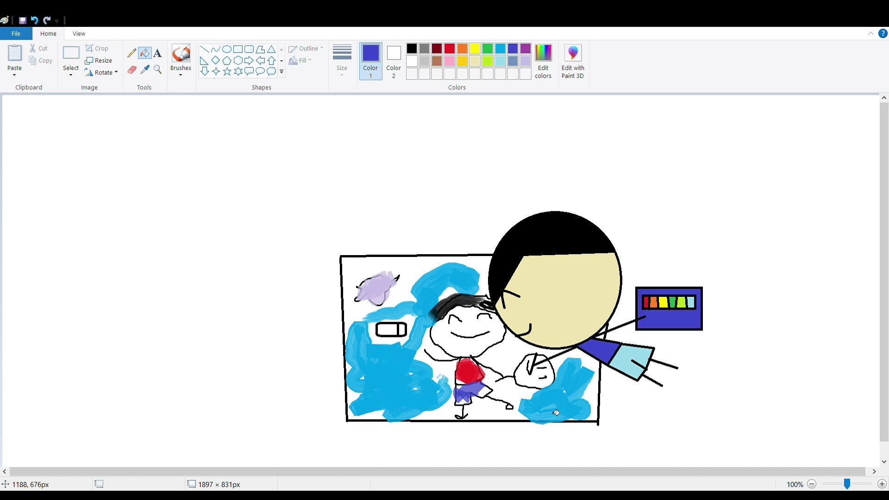
Step: Draw a black rectangular frame of about 1882 × 786 px around the whole canvas area
click(238, 49)
drag(4, 98, 877, 462)
click(411, 48)
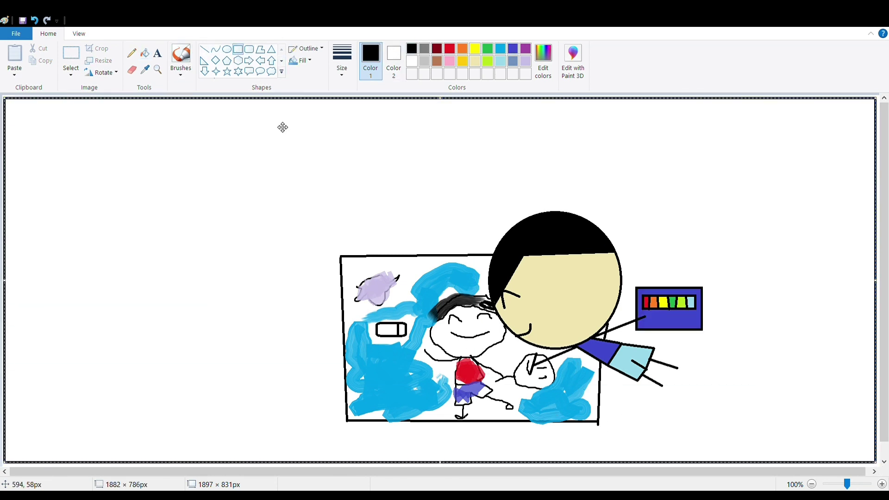
Step: Draw a rectangle of about 1077 × 564 px around the character and paper and fill its background with gold
click(238, 50)
drag(261, 190, 760, 451)
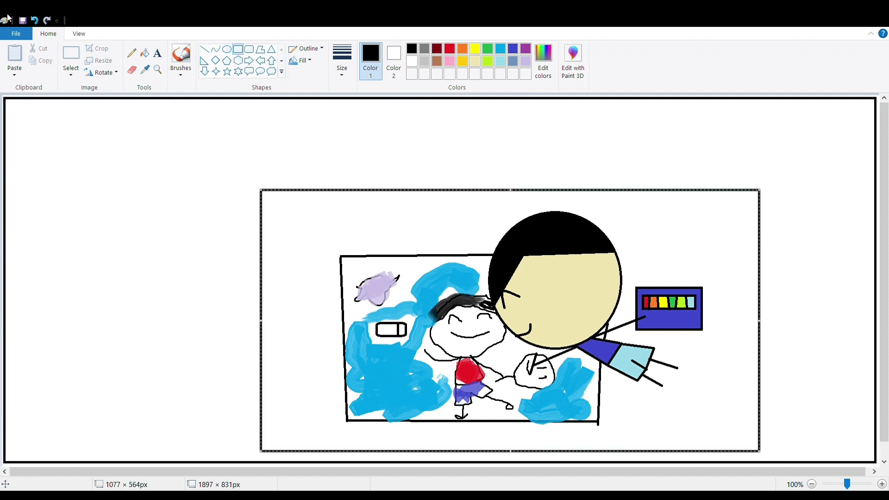
click(144, 53)
click(462, 60)
click(432, 205)
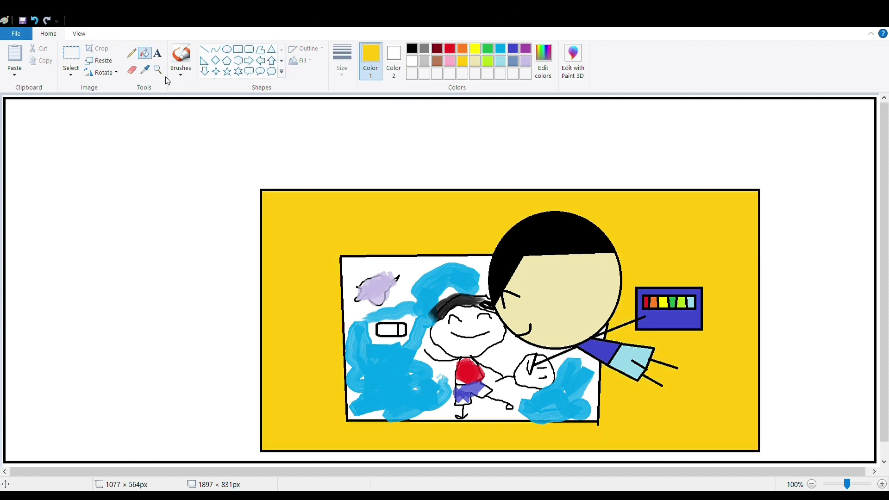
Step: Set the drawing color to black
click(204, 49)
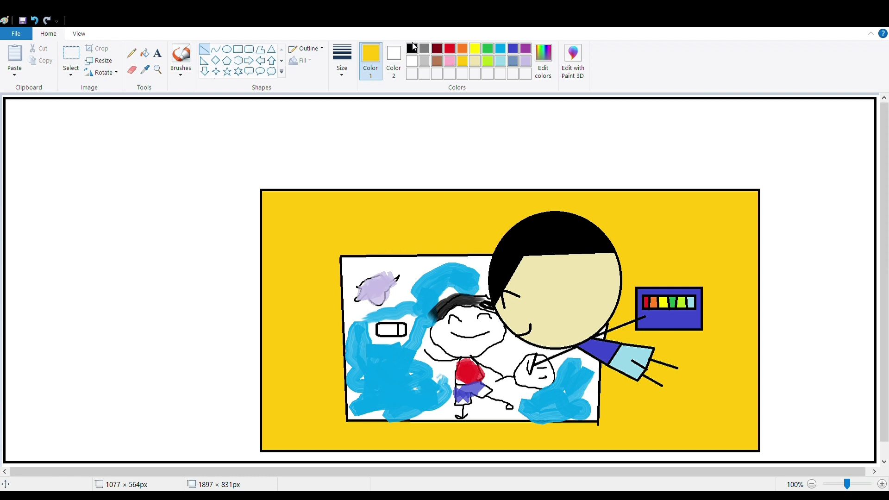
click(412, 48)
click(238, 49)
drag(41, 430, 237, 146)
click(35, 20)
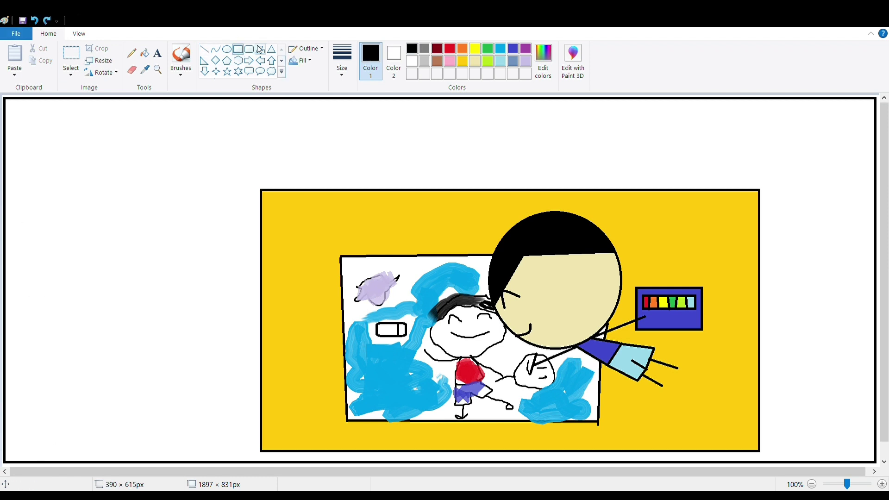
Step: Draw a black oval of about 347 × 322 px for the fan head, beside the gold rectangle near its upper edge
click(226, 49)
drag(44, 122, 205, 270)
click(249, 49)
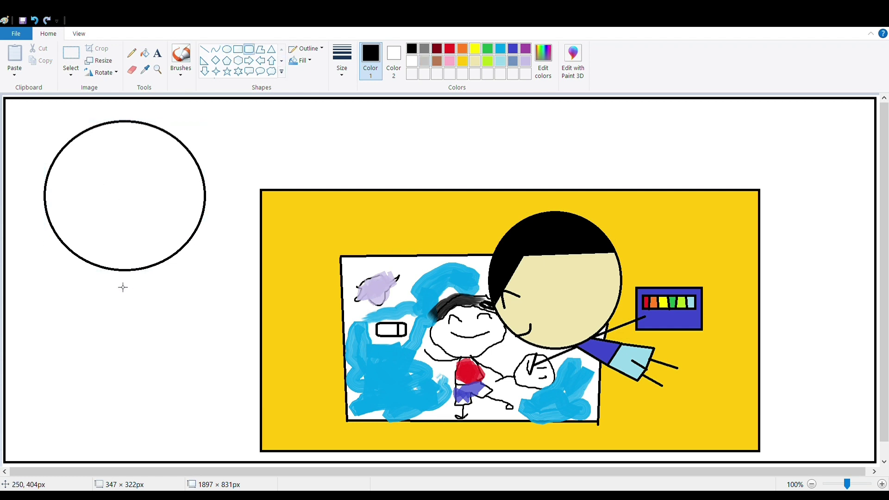
drag(114, 281, 62, 145)
key(ctrl+z)
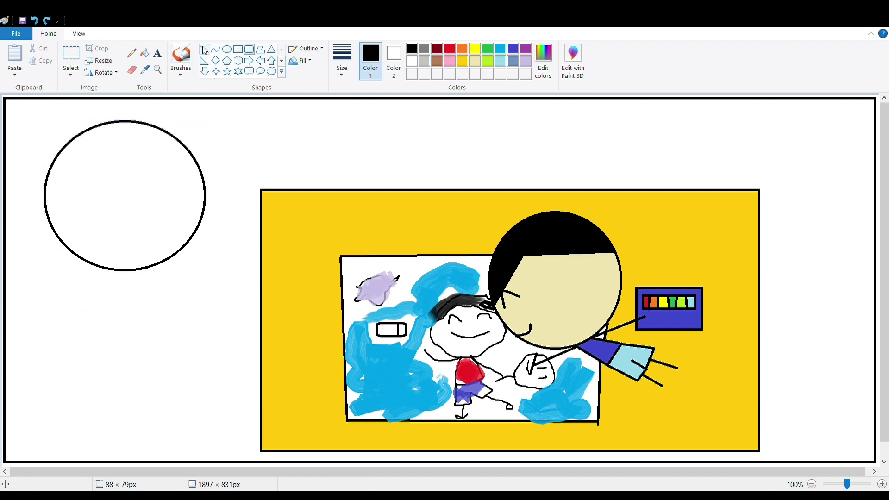
Step: Draw two short neck lines beneath the fan head and a joint below them made of two nested ovals
click(204, 49)
mouse_move(126, 271)
mouse_down()
mouse_move(144, 323)
mouse_move(133, 306)
mouse_move(140, 310)
mouse_move(130, 321)
mouse_up()
click(227, 49)
mouse_move(145, 303)
mouse_down()
mouse_move(139, 313)
mouse_move(118, 295)
mouse_move(138, 371)
mouse_move(132, 354)
mouse_up()
click(168, 305)
Step: Draw the fan's pole below the joint with short narrow line sections and a rectangle of about 27 × 69 px
click(205, 49)
click(238, 49)
mouse_move(122, 364)
mouse_down()
mouse_move(137, 373)
mouse_move(139, 396)
mouse_move(119, 353)
mouse_move(134, 387)
mouse_up()
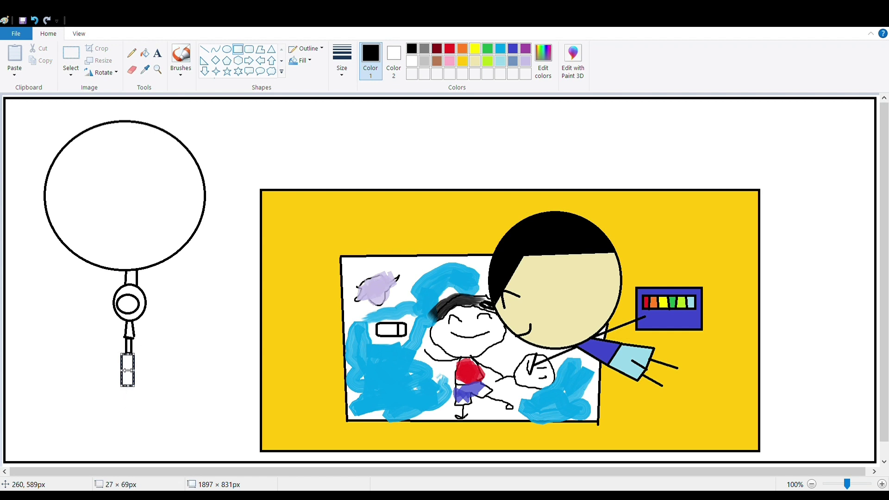
click(204, 48)
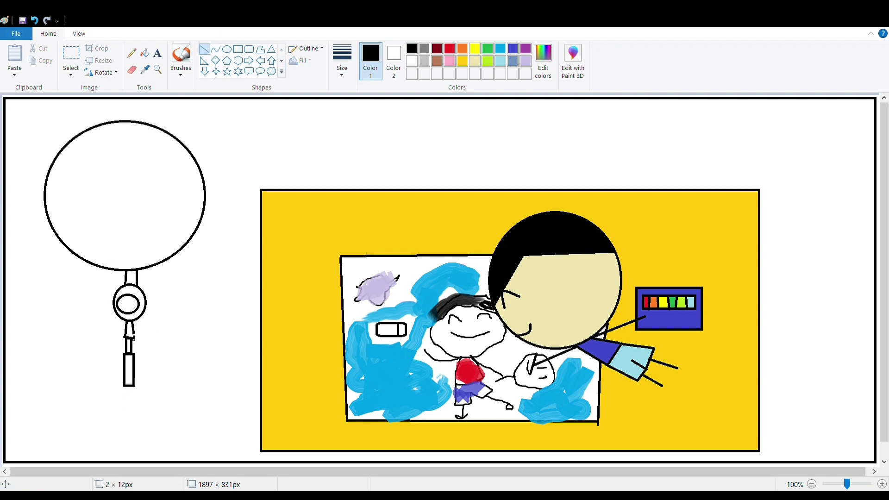
Step: Draw the fan's base as a small rounded rectangle with a thin arm of about 99 × 18 px on each side, each end divided off by a line
click(249, 49)
drag(118, 386, 141, 399)
click(238, 48)
mouse_move(76, 392)
mouse_down()
mouse_move(192, 403)
mouse_move(186, 398)
mouse_up()
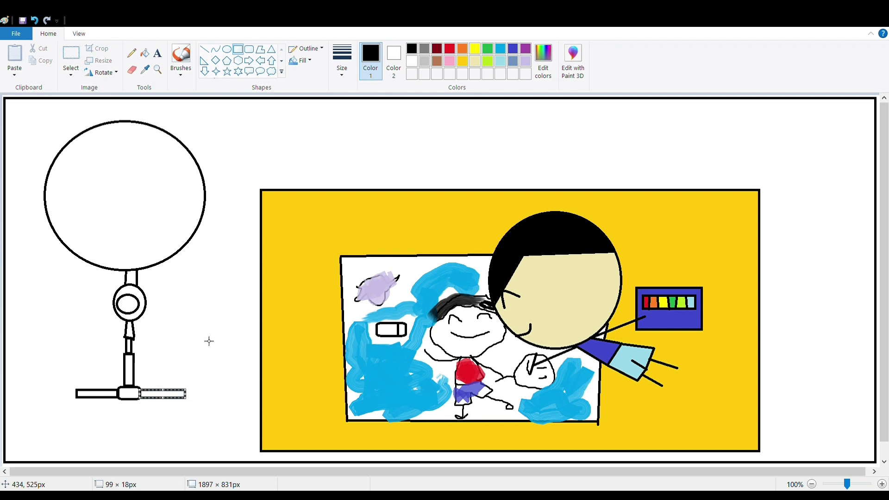
click(204, 48)
drag(89, 390, 90, 397)
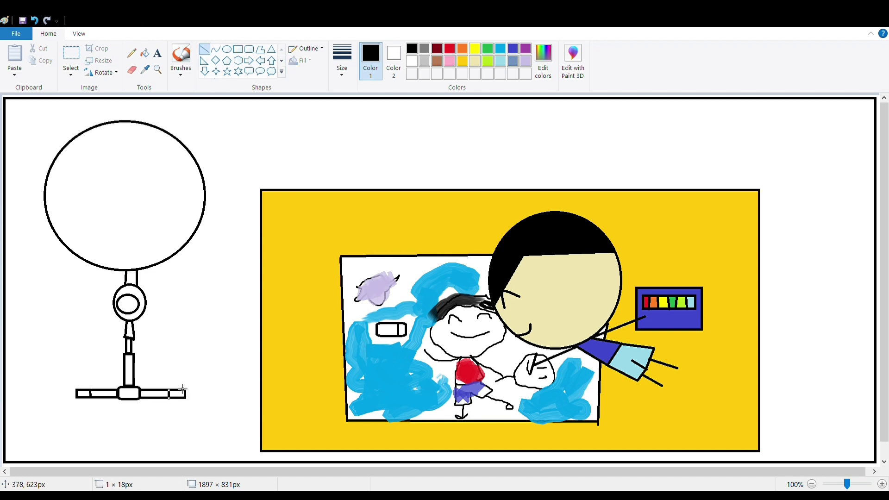
Step: Draw an inner oval of about 315 × 288 px inside the fan head so that it forms a narrow, even rim
click(227, 49)
mouse_move(60, 158)
mouse_down()
mouse_move(186, 279)
mouse_move(188, 262)
mouse_up()
drag(124, 158, 125, 130)
drag(188, 196, 198, 196)
drag(61, 196, 53, 198)
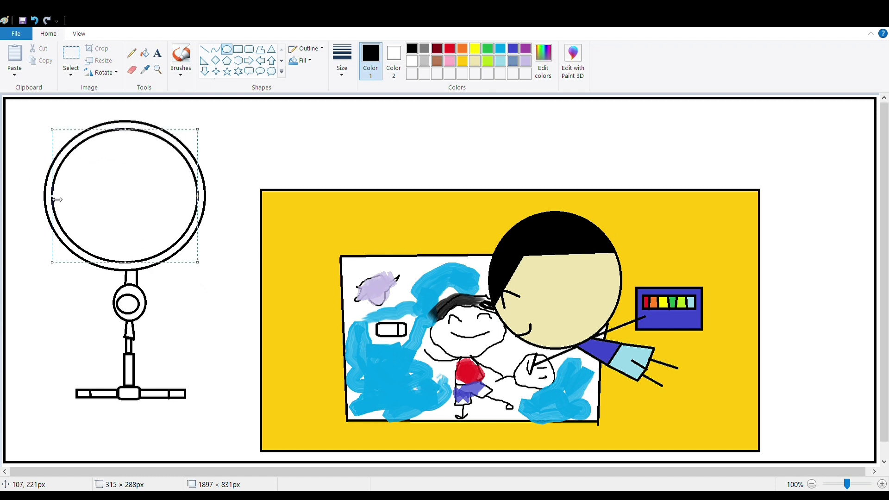
Step: Draw a hub circle of about 94 × 94 px in the center of the fan head
click(252, 166)
mouse_move(103, 186)
mouse_down()
mouse_move(151, 234)
mouse_move(141, 213)
mouse_up()
click(132, 70)
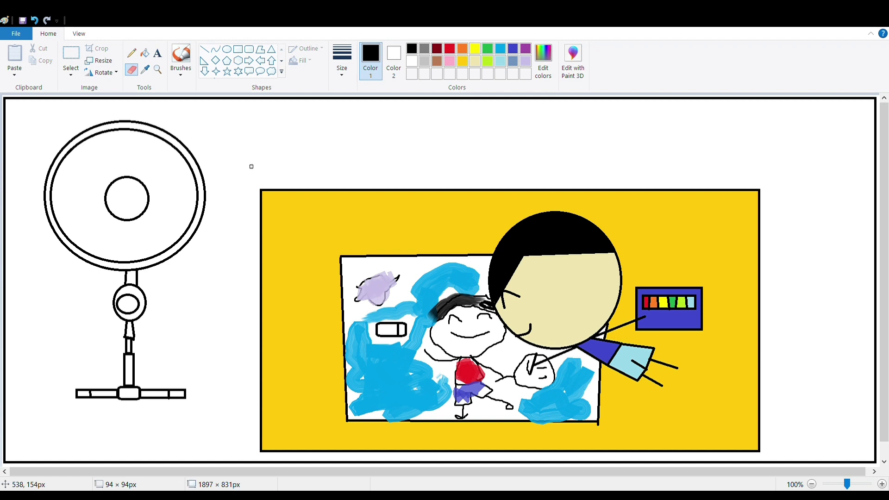
Step: Draw nine straight spokes around the fan head, each running between the hub circle and the inner rim
click(205, 49)
mouse_move(53, 180)
mouse_down()
mouse_move(116, 197)
mouse_move(105, 193)
mouse_up()
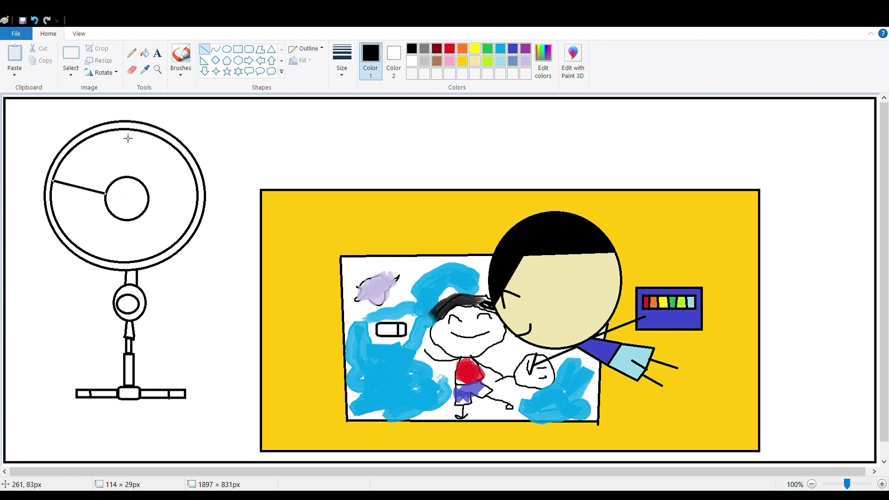
mouse_move(125, 131)
mouse_down()
mouse_move(124, 176)
mouse_move(75, 154)
mouse_up()
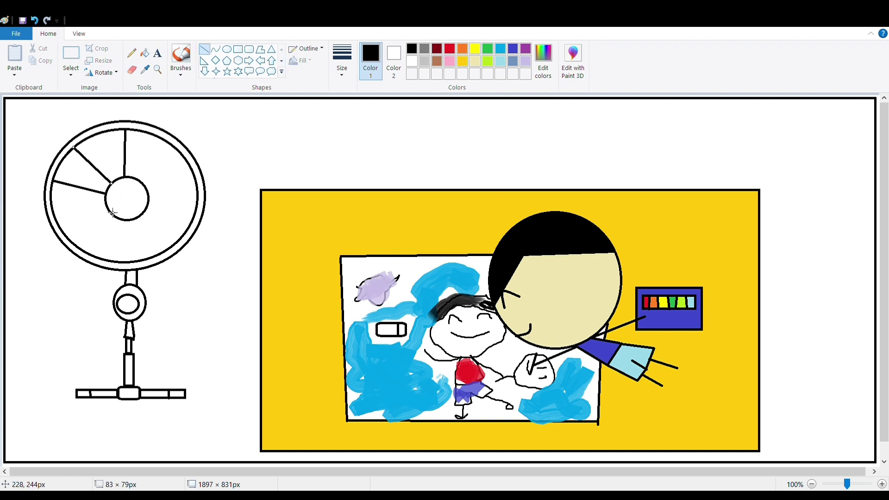
mouse_move(106, 208)
mouse_down()
mouse_move(61, 227)
mouse_move(107, 258)
mouse_up()
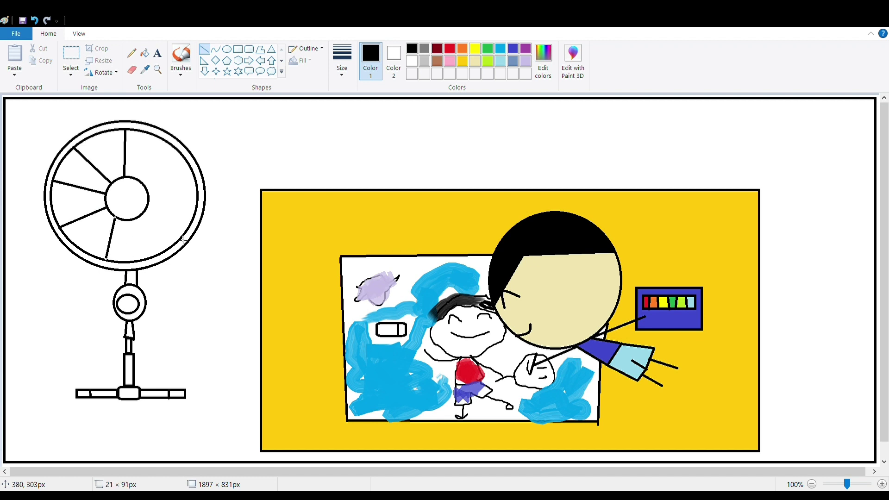
mouse_move(136, 219)
mouse_down()
mouse_move(157, 254)
mouse_move(184, 234)
mouse_up()
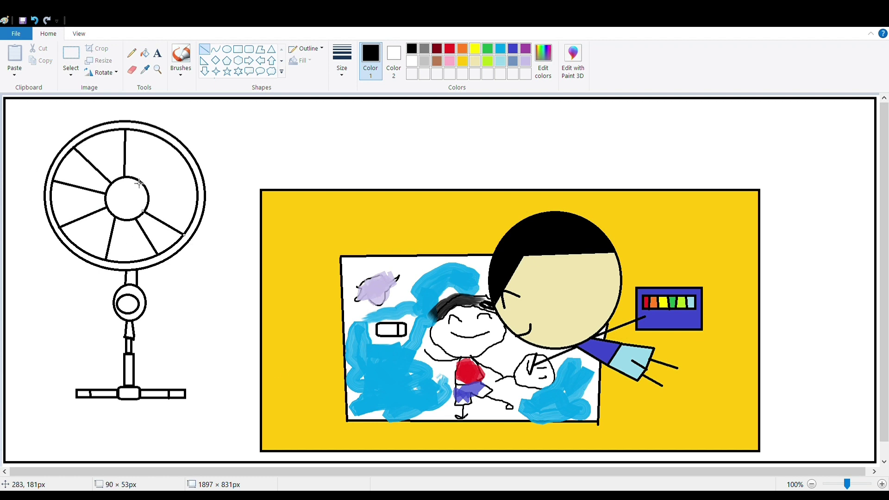
drag(144, 183, 183, 161)
drag(149, 199, 198, 191)
Step: Fill the fan's rim, hub, joint center and the two end sections of the base with red
click(145, 53)
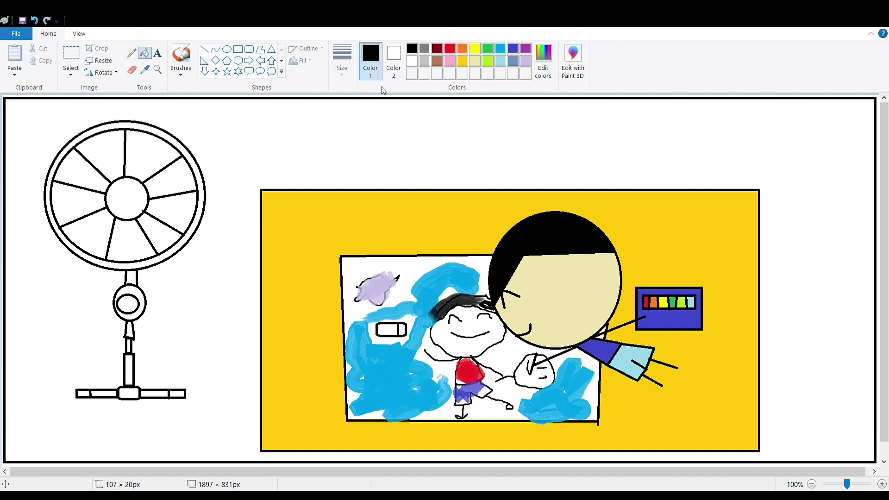
click(449, 48)
click(141, 211)
click(151, 267)
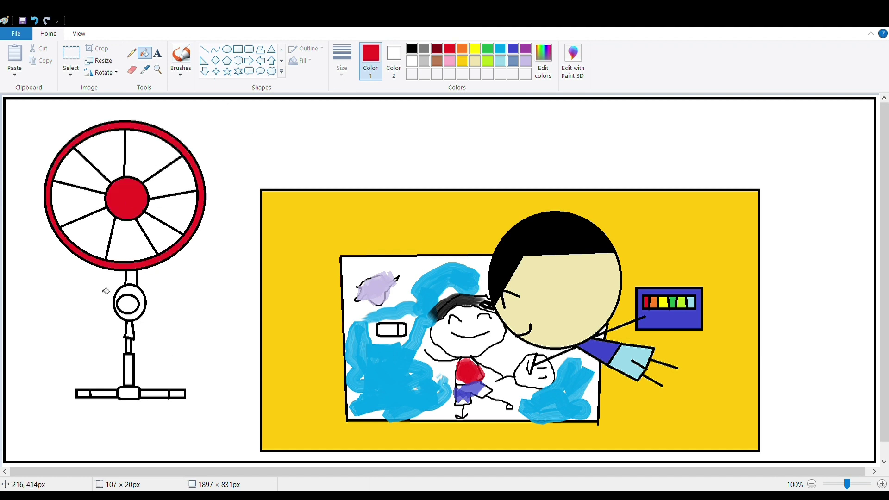
click(130, 304)
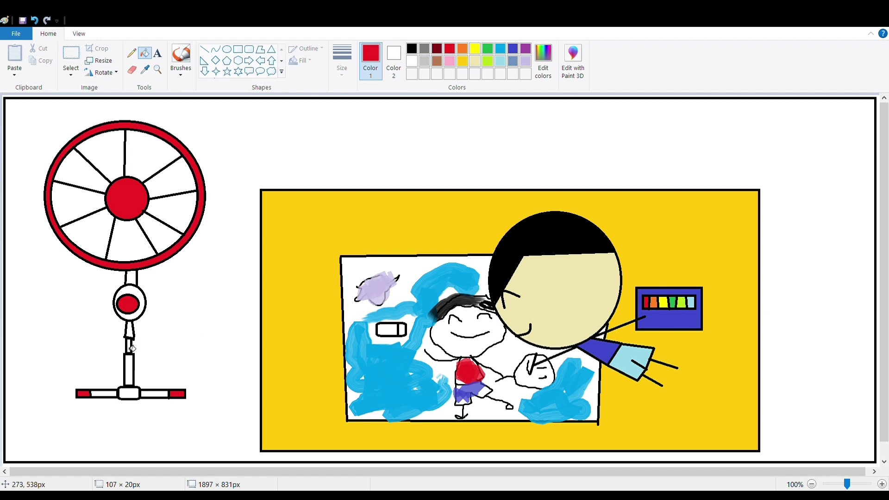
Step: Fill the thin pole section with light gray and the neck, joint ring, other pole sections and base with dark gray
click(424, 61)
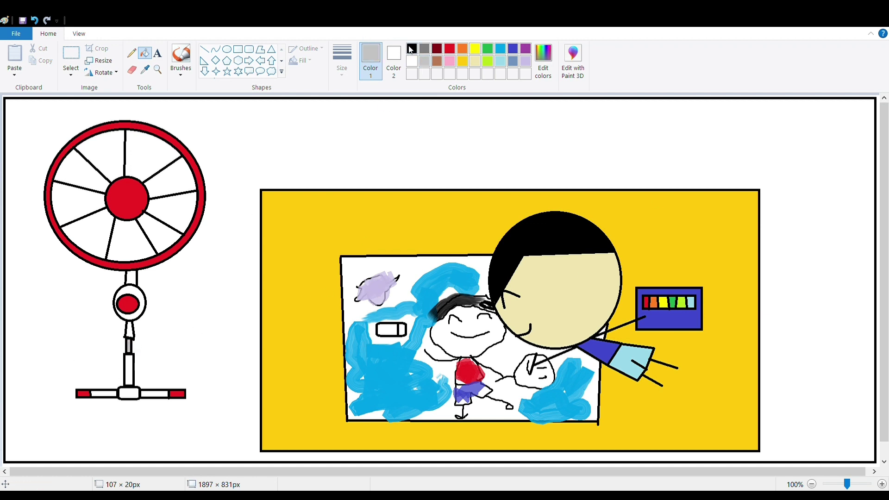
click(425, 48)
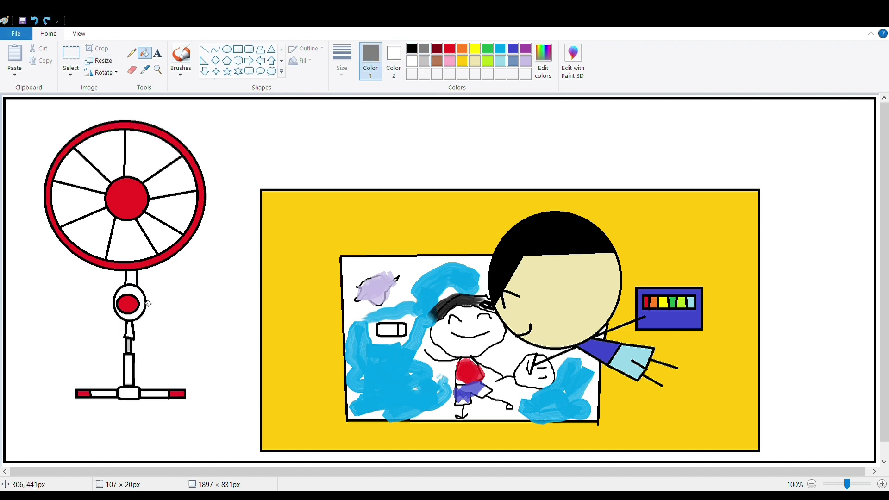
click(130, 370)
click(134, 395)
click(102, 394)
click(155, 394)
click(131, 330)
click(131, 278)
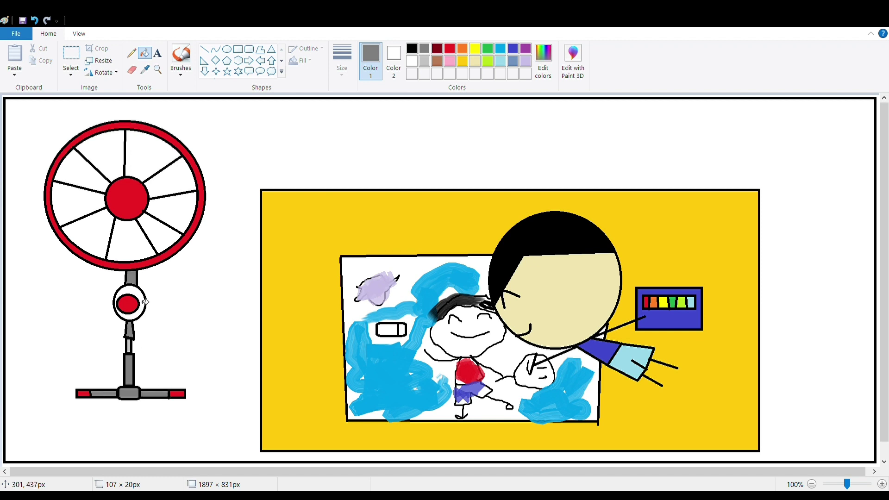
click(129, 316)
Step: Fill the background outside the gold rectangle and all nine sections between the fan's spokes with light turquoise
click(501, 61)
click(480, 143)
click(147, 158)
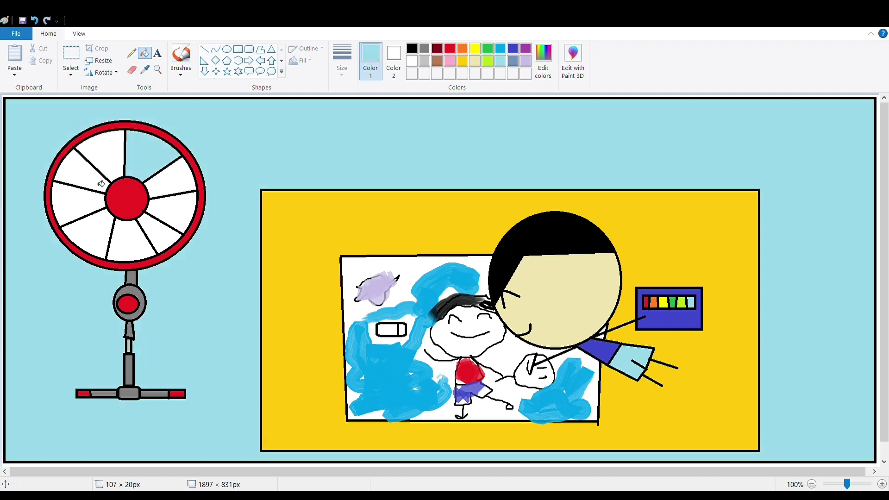
click(99, 160)
click(80, 175)
click(74, 204)
click(92, 229)
click(129, 240)
click(184, 216)
click(172, 179)
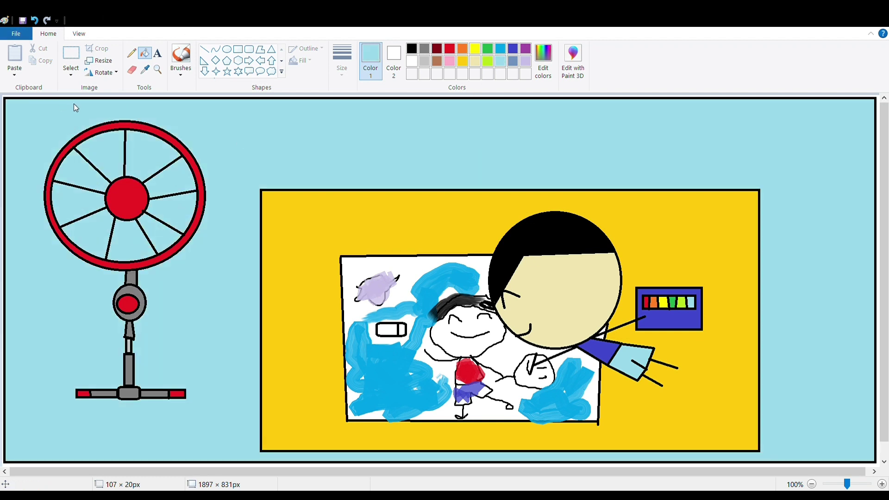